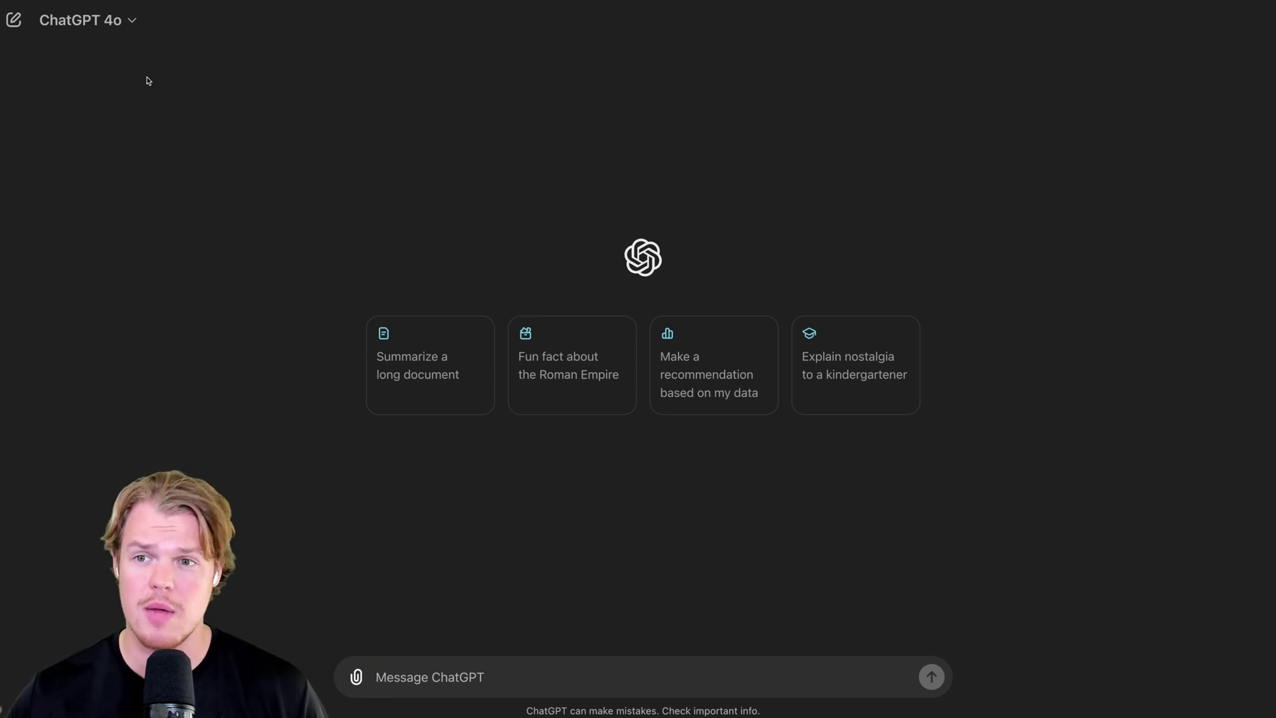
Try the o1-preview and o1-mini models, then set the chat back to GPT-4o.
click(112, 21)
click(148, 149)
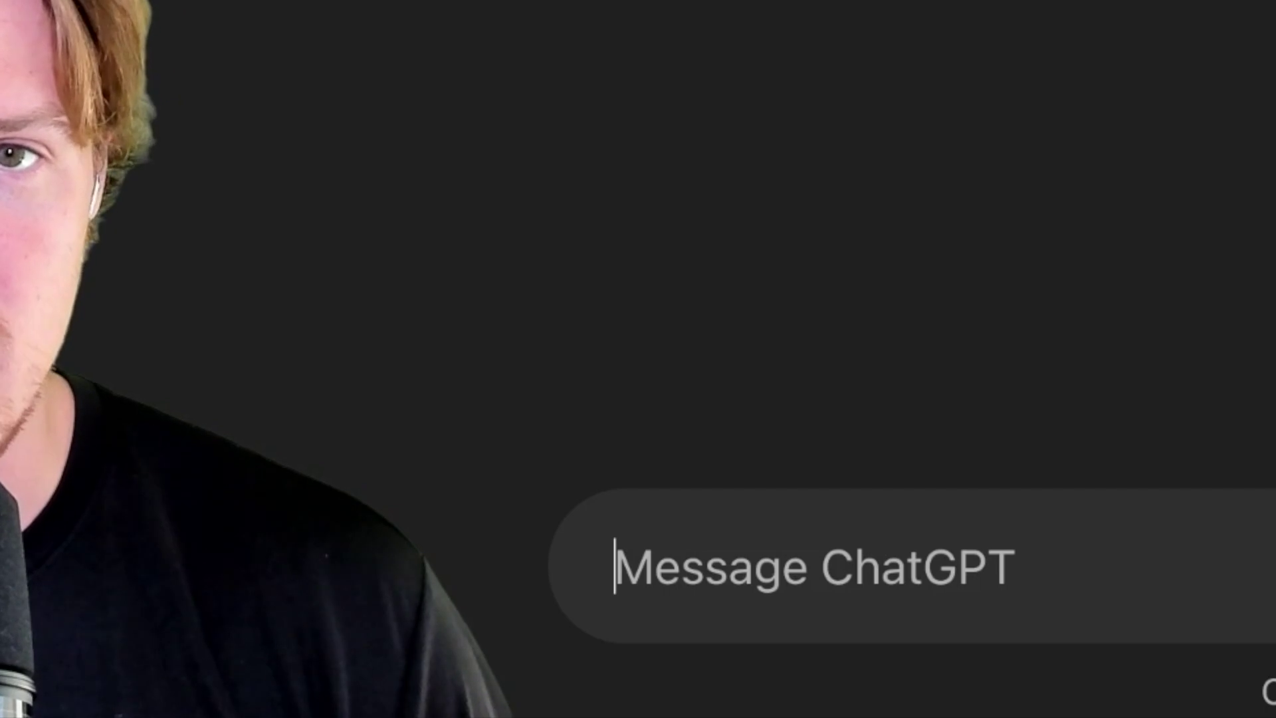
click(111, 21)
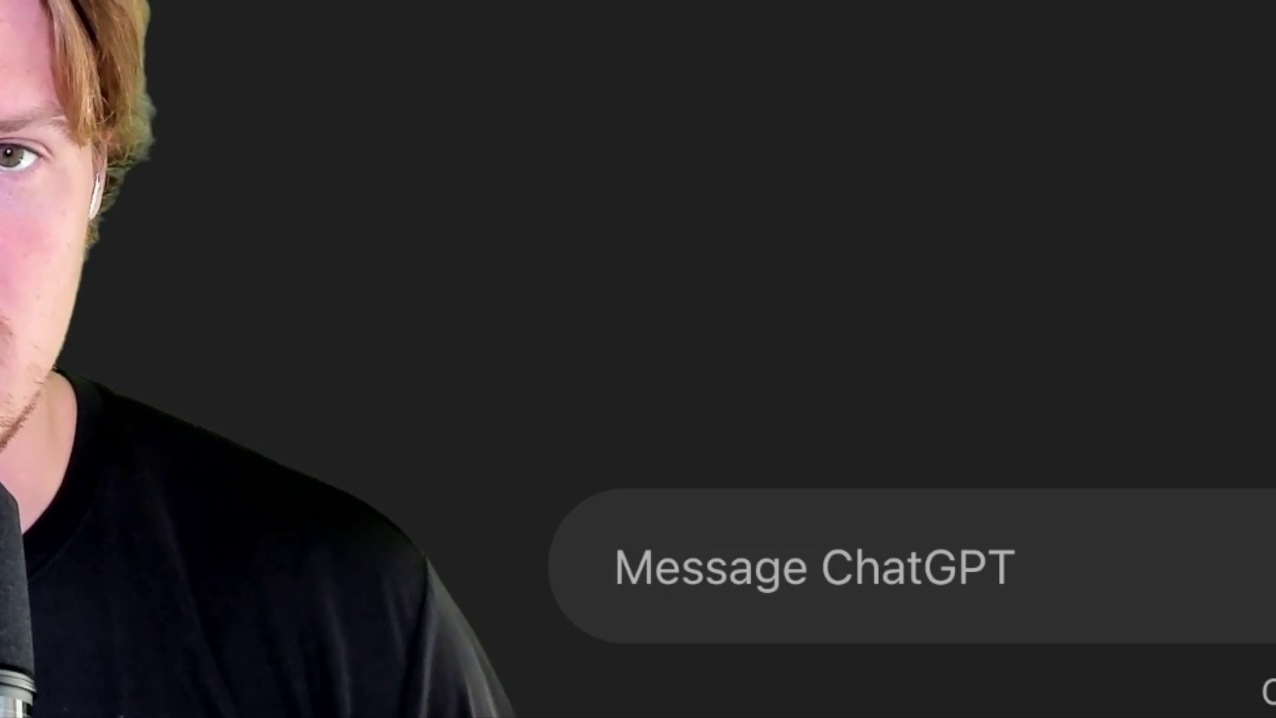
click(168, 191)
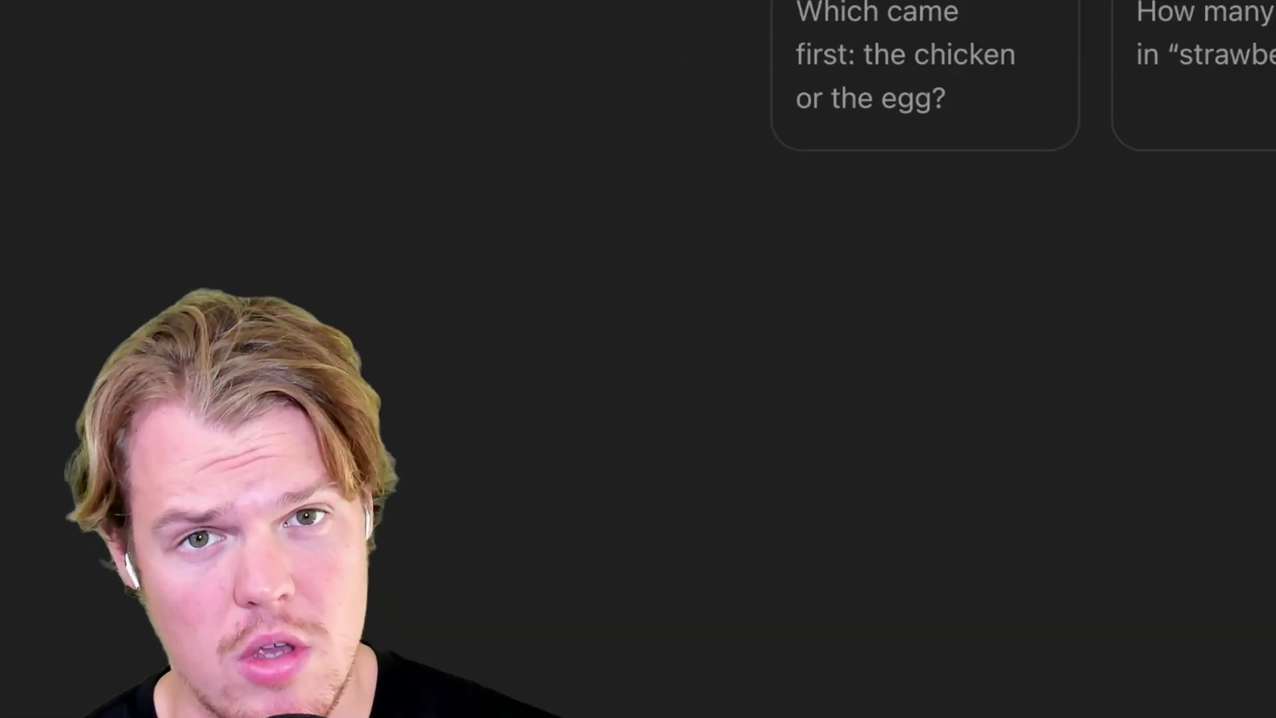
click(112, 21)
click(148, 106)
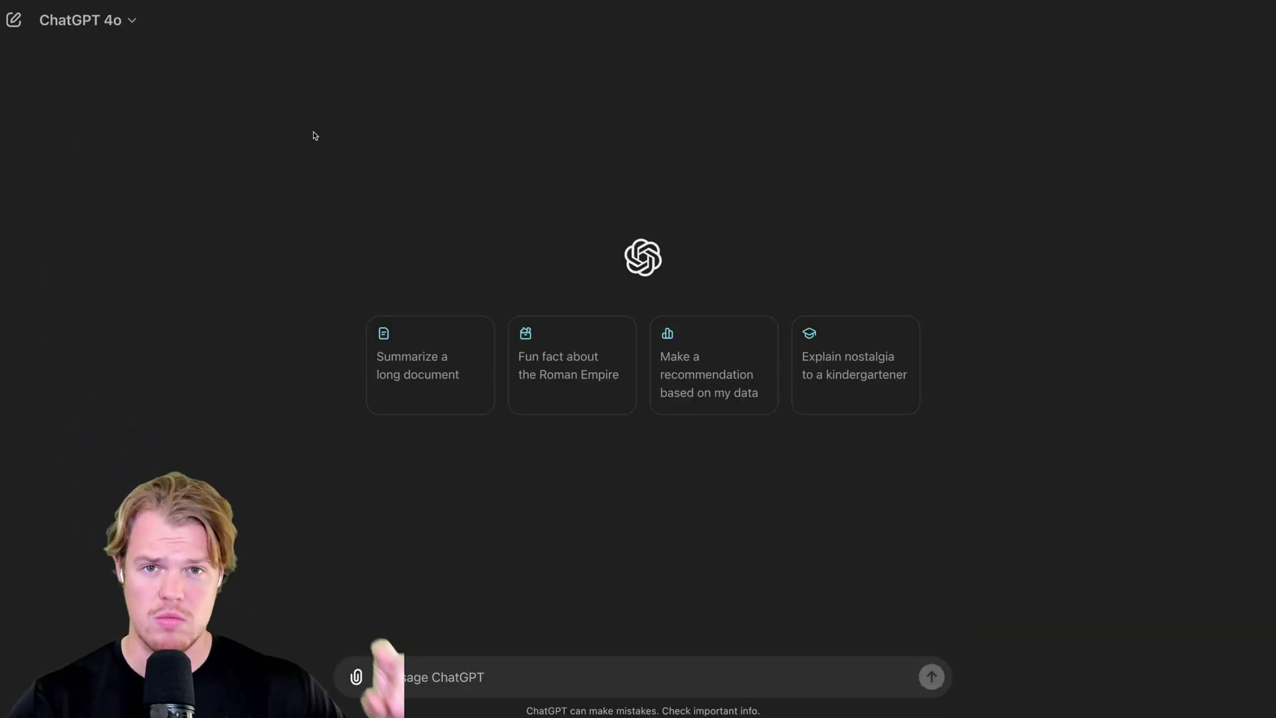
Send the 10-caption request for dog company Apples Biscuit Farming Food to GPT-4o and o1-preview.
text(Create me 10 social media captions for a dog company called Apples Biscuit Farming Food)
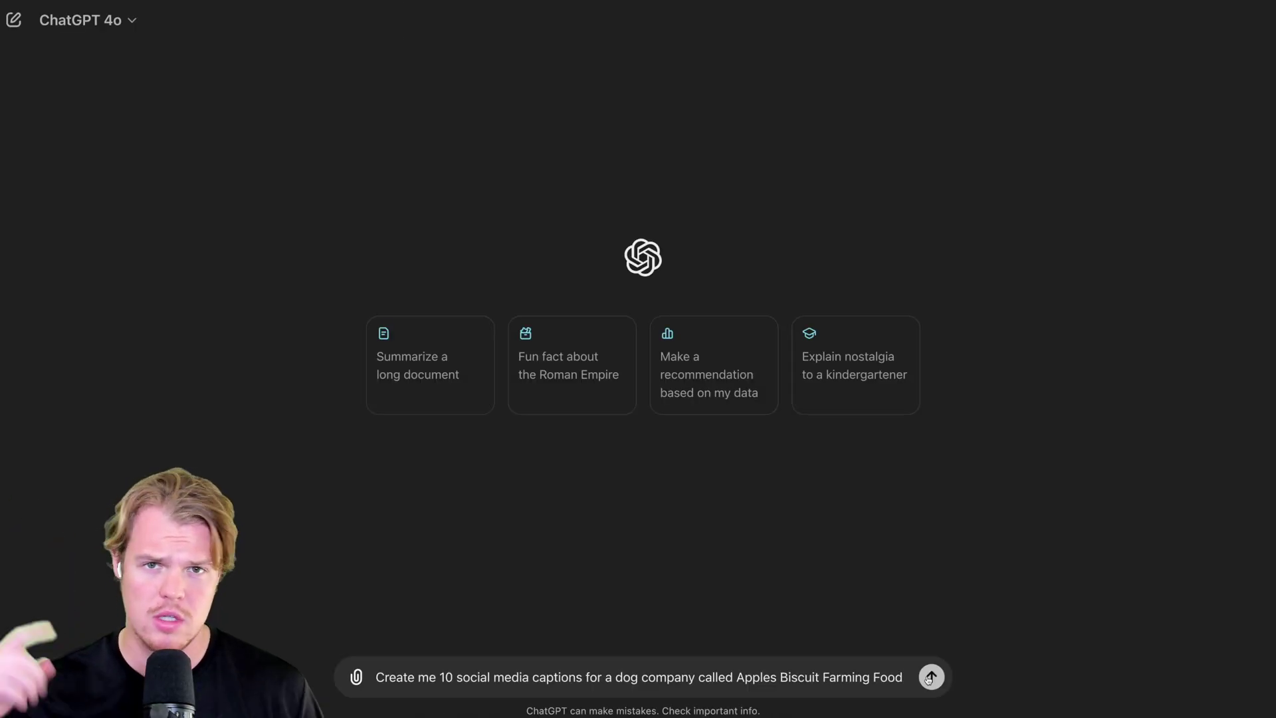
click(932, 677)
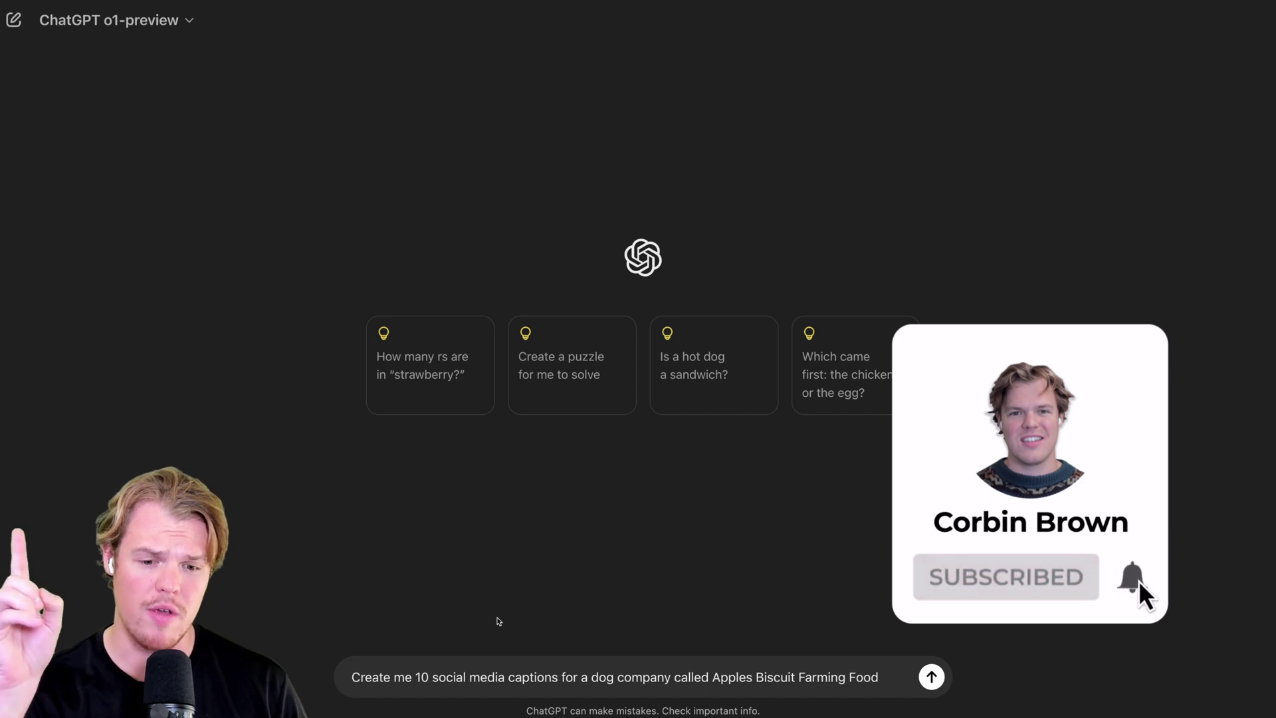
click(931, 677)
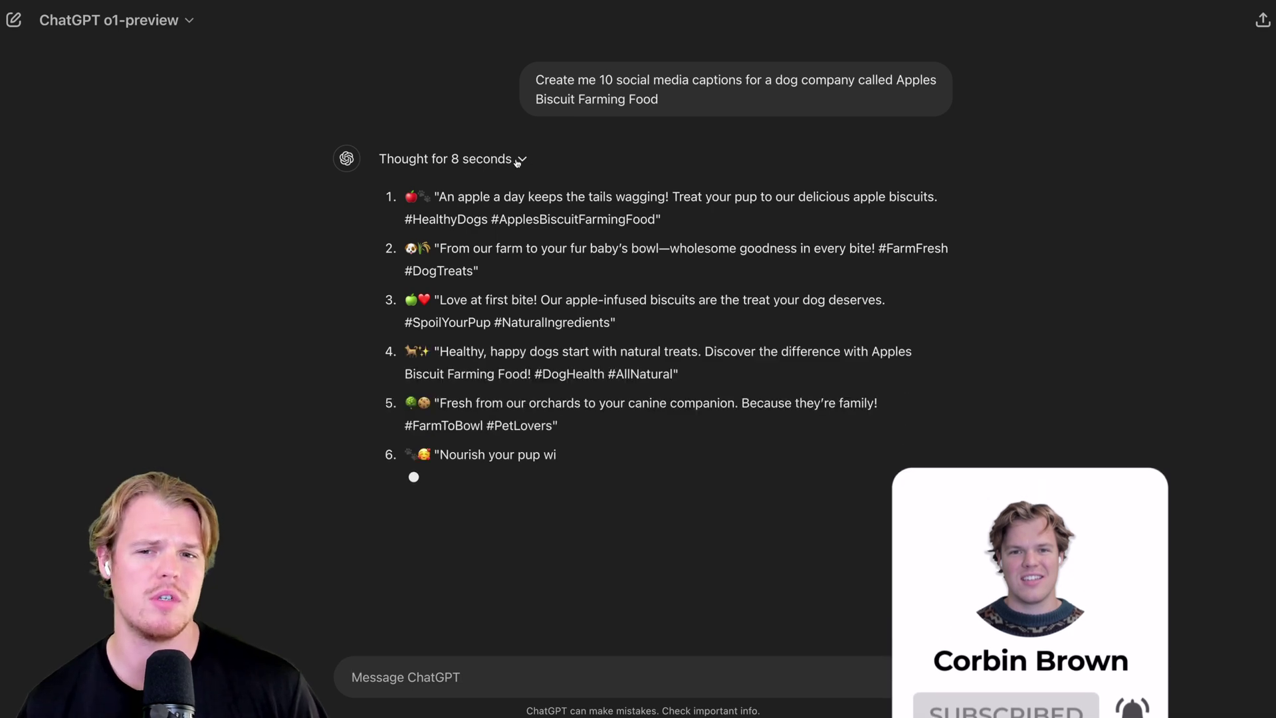
Expand o1-preview's 'Thought for 8 seconds' reasoning and review its 10 dog-food captions.
click(517, 161)
scroll(545, 181, up, 3)
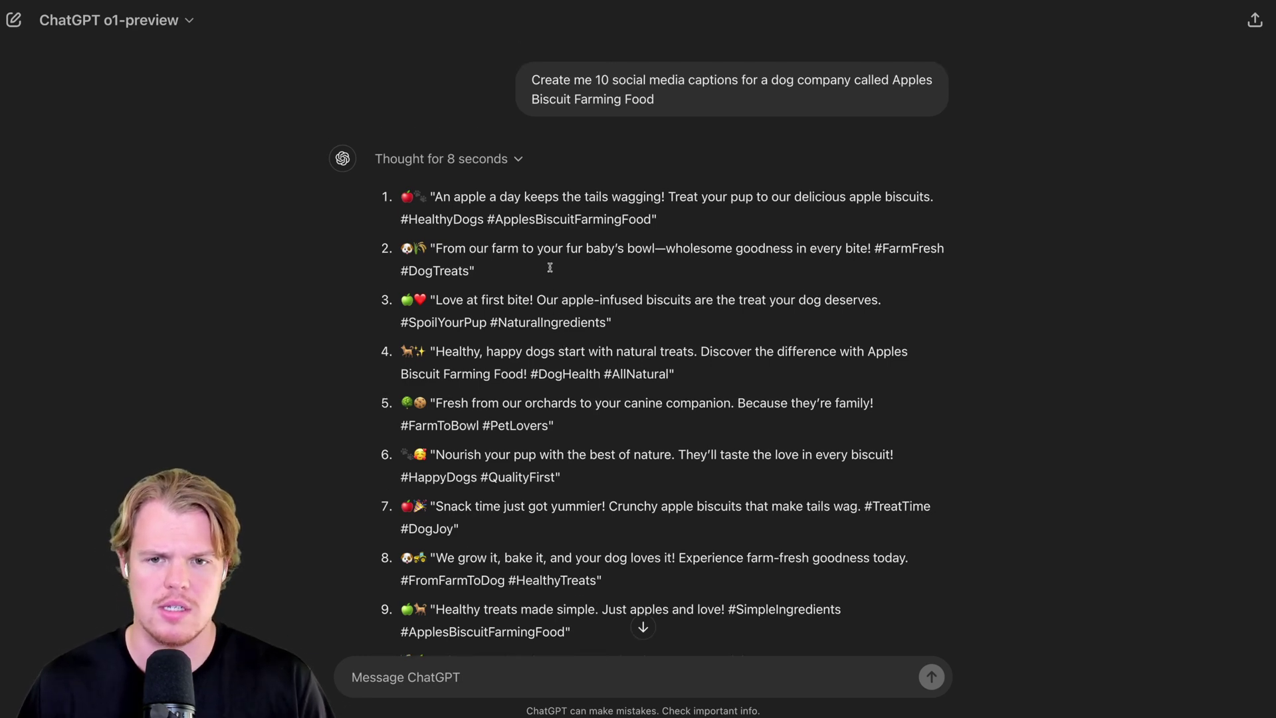
scroll(564, 320, up, 1)
click(465, 158)
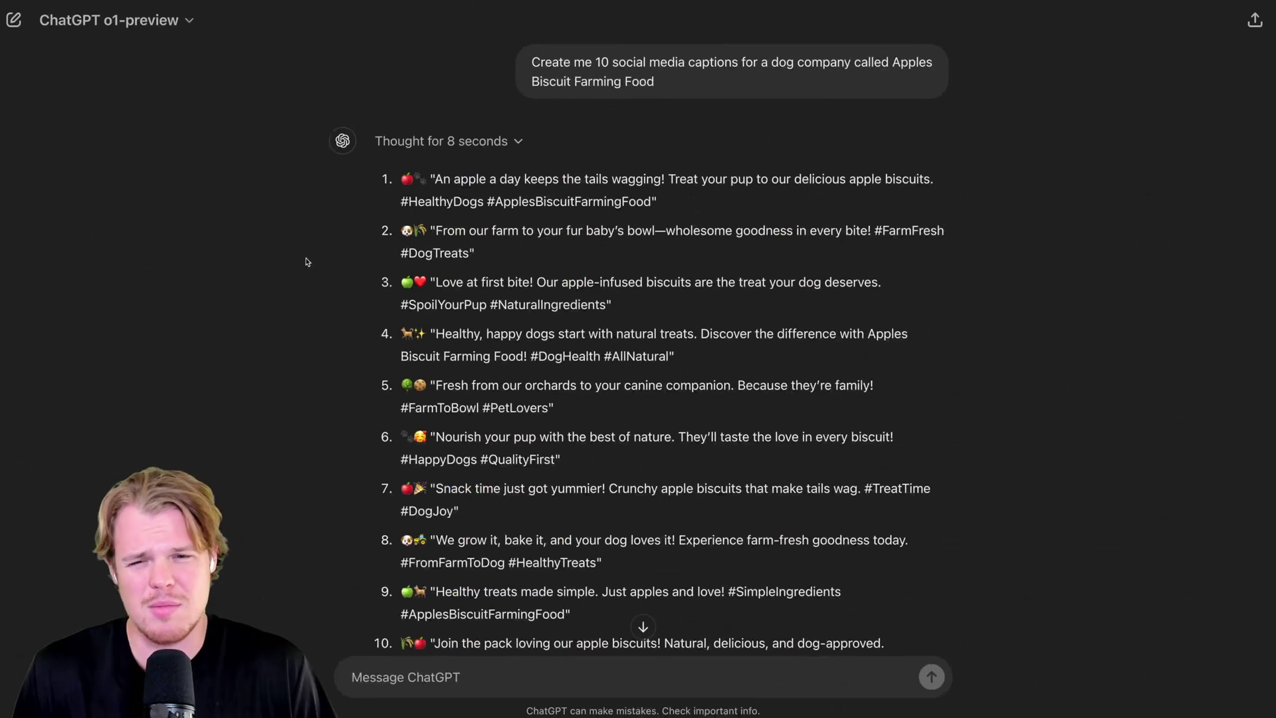
scroll(308, 261, down, 1)
scroll(308, 262, up, 1)
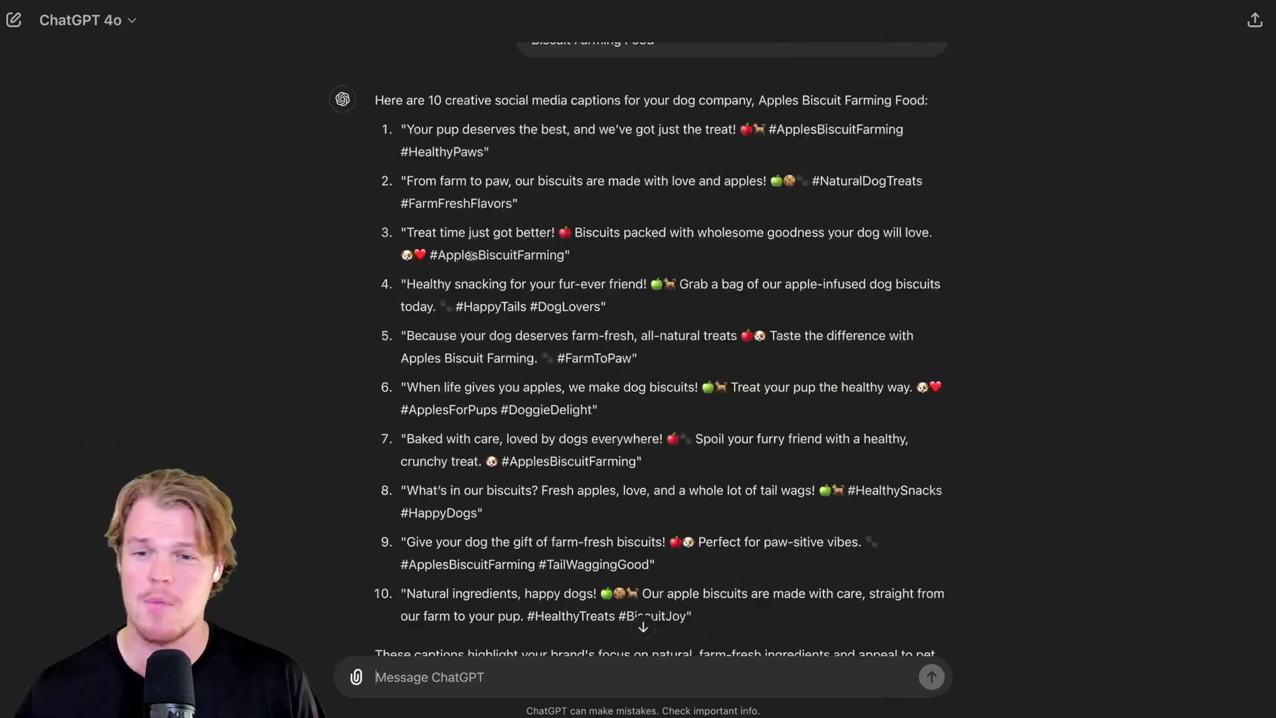
scroll(468, 256, up, 2)
scroll(452, 213, down, 5)
scroll(427, 166, up, 5)
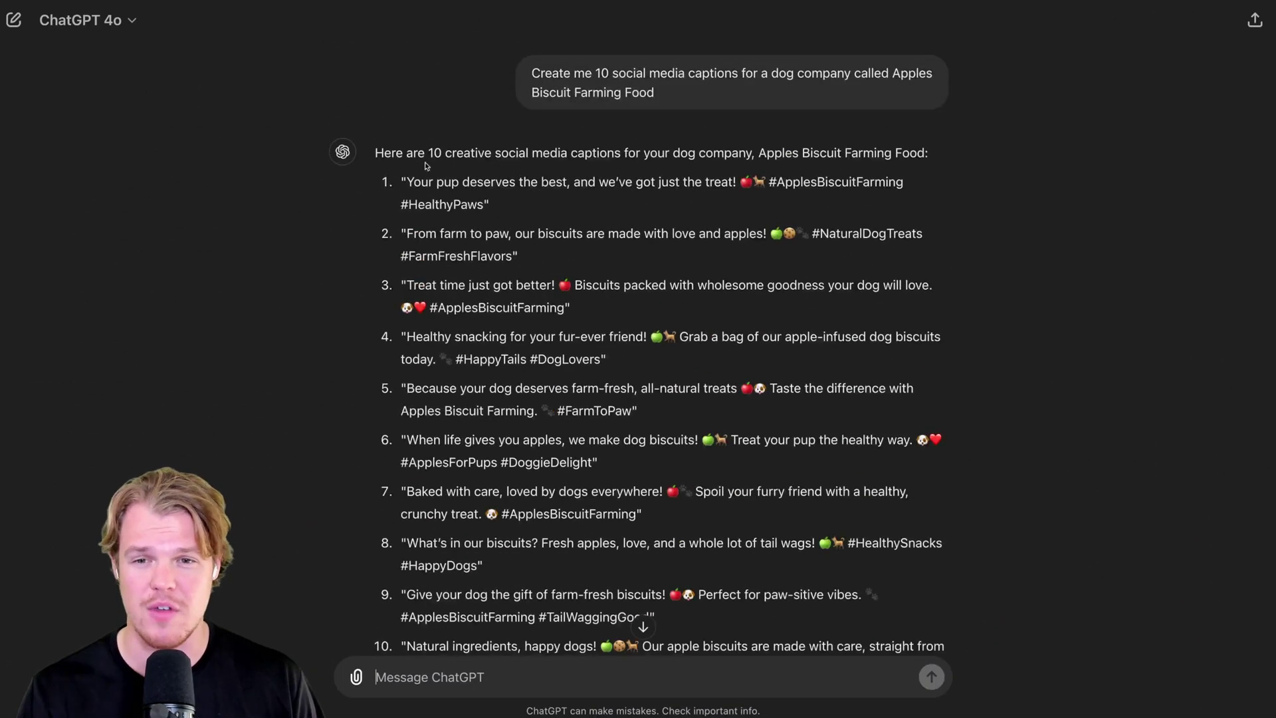
scroll(496, 343, down, 3)
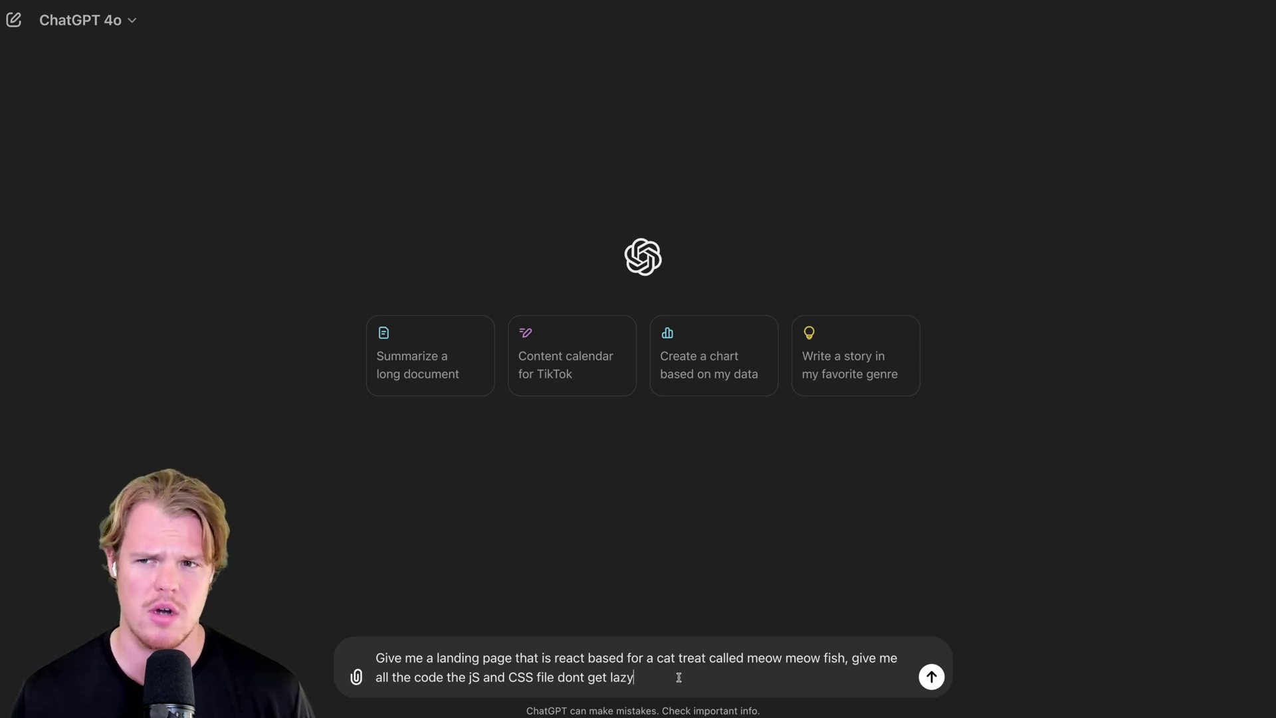
Select and send the Meow Meow Fish React landing-page prompt to GPT-4o, then view its code.
key(super+a)
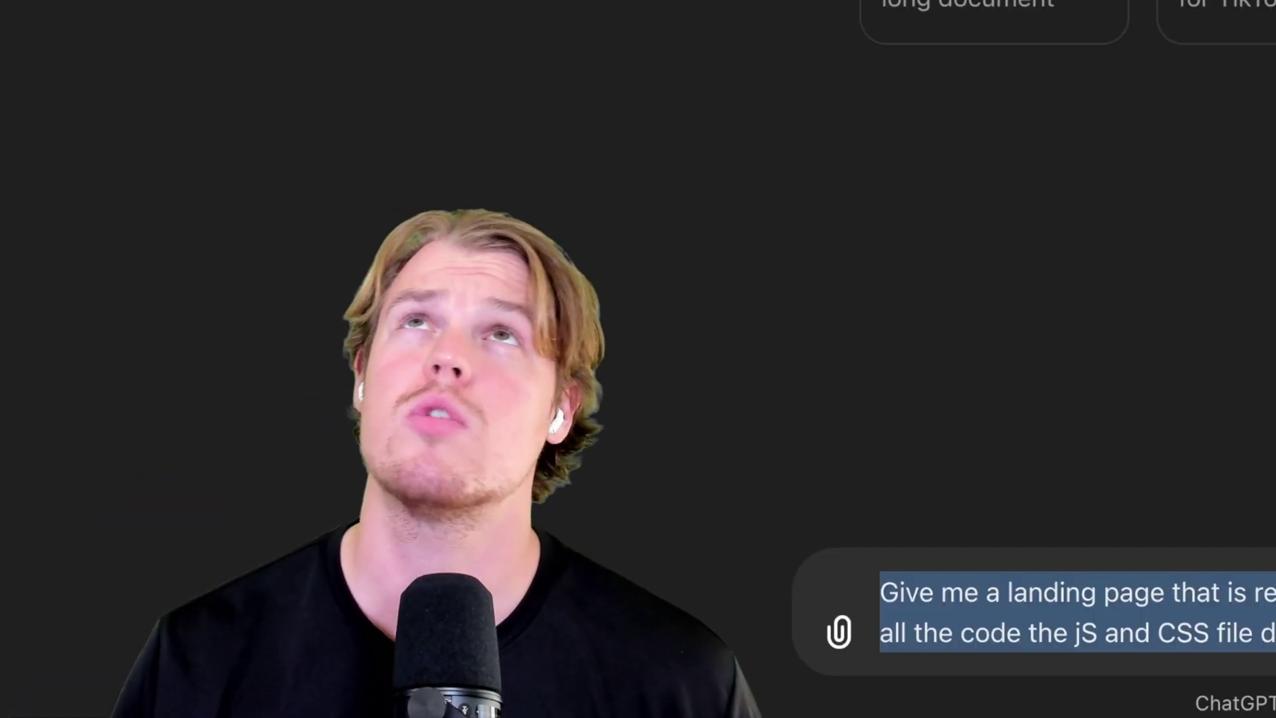
click(931, 676)
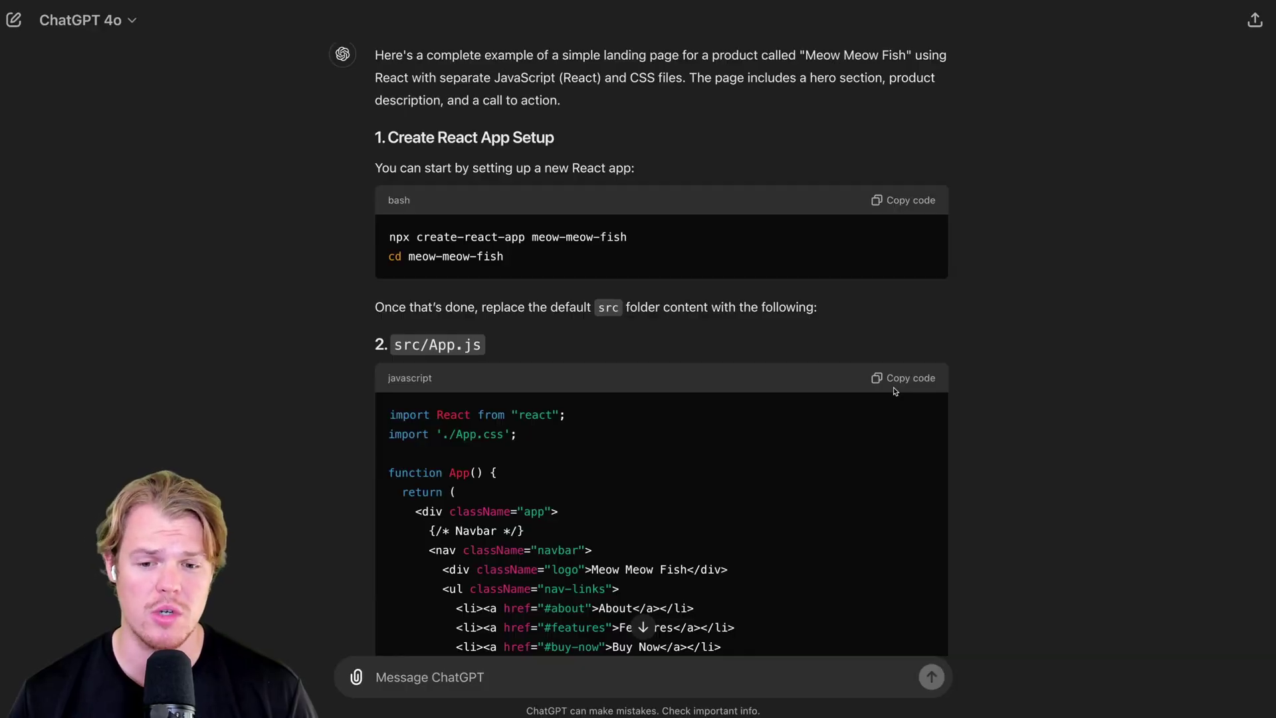
scroll(895, 392, down, 20)
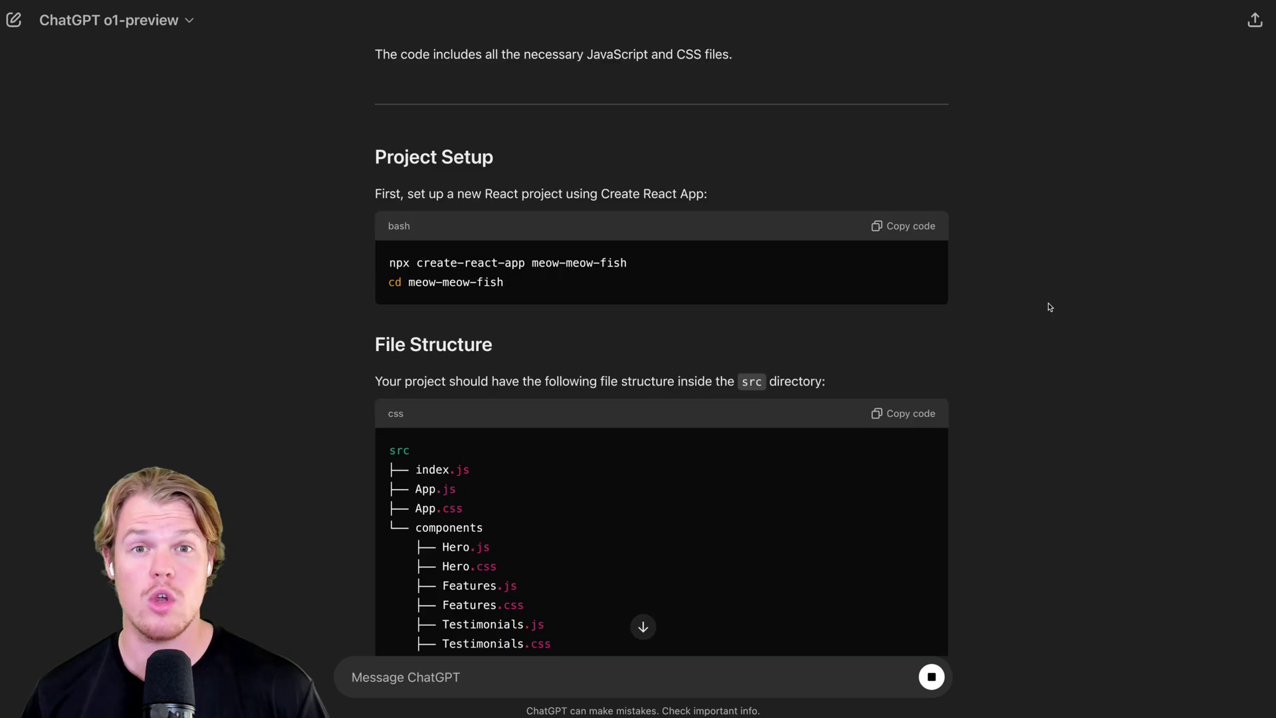
Review GPT-4o's App.js and App.css code, then o1-preview's src file structure.
scroll(1051, 307, up, 2)
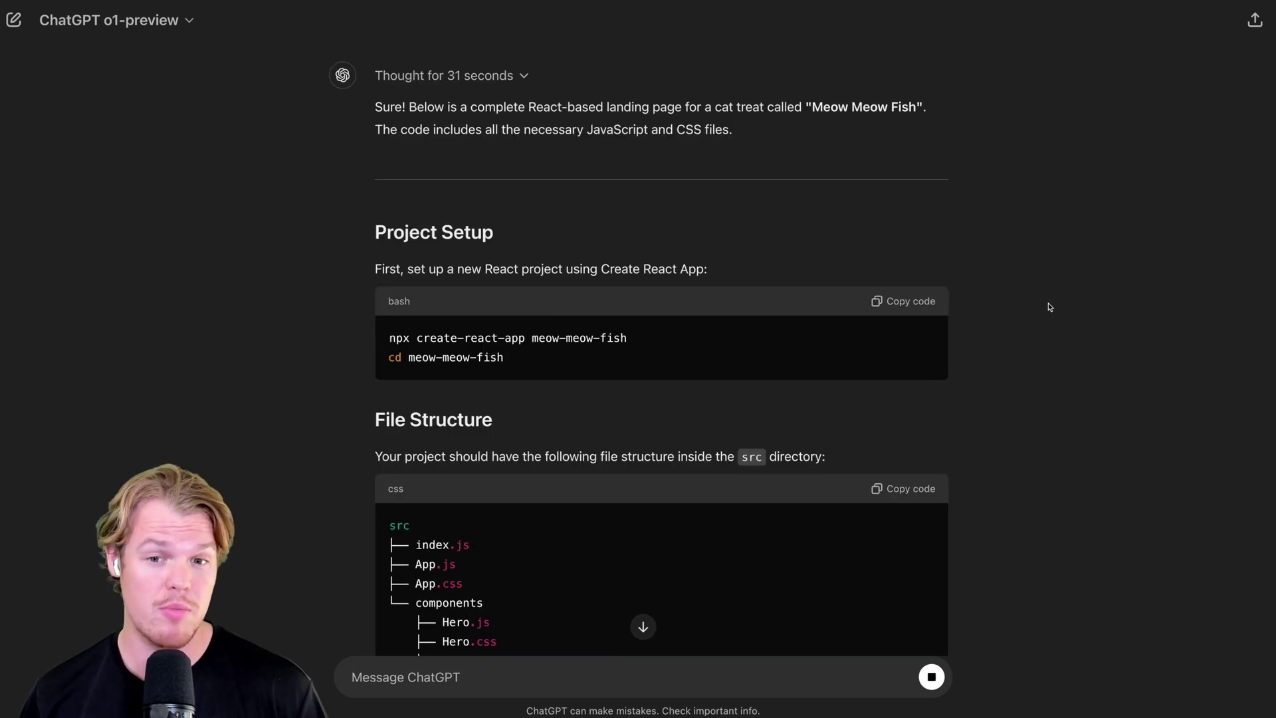
scroll(1051, 308, down, 3)
scroll(1050, 307, up, 1)
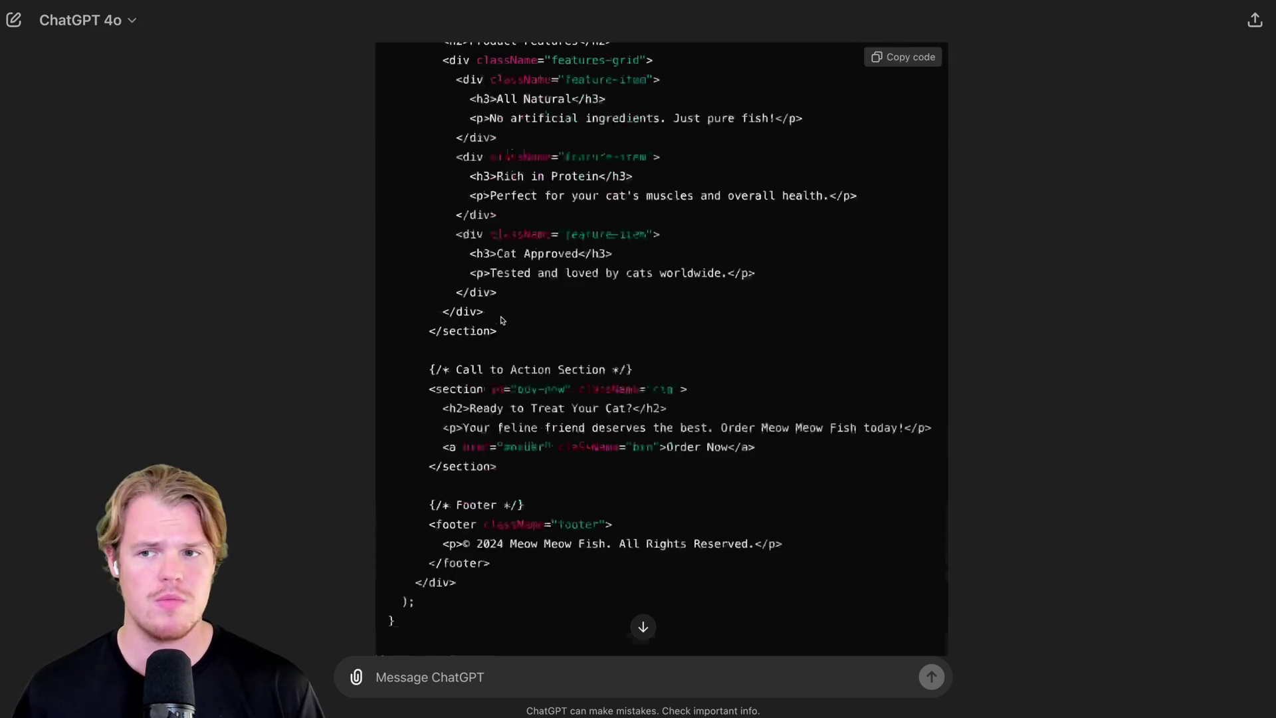
scroll(502, 320, up, 15)
scroll(502, 320, down, 3)
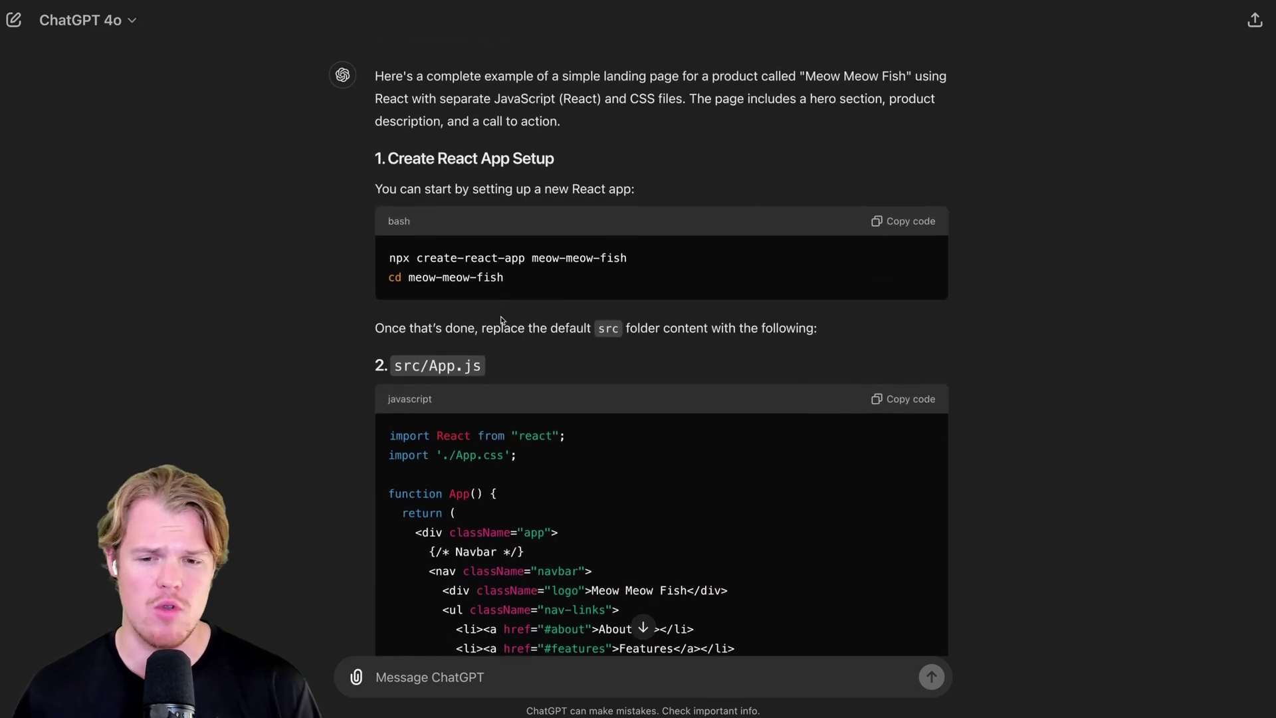
scroll(502, 320, down, 1)
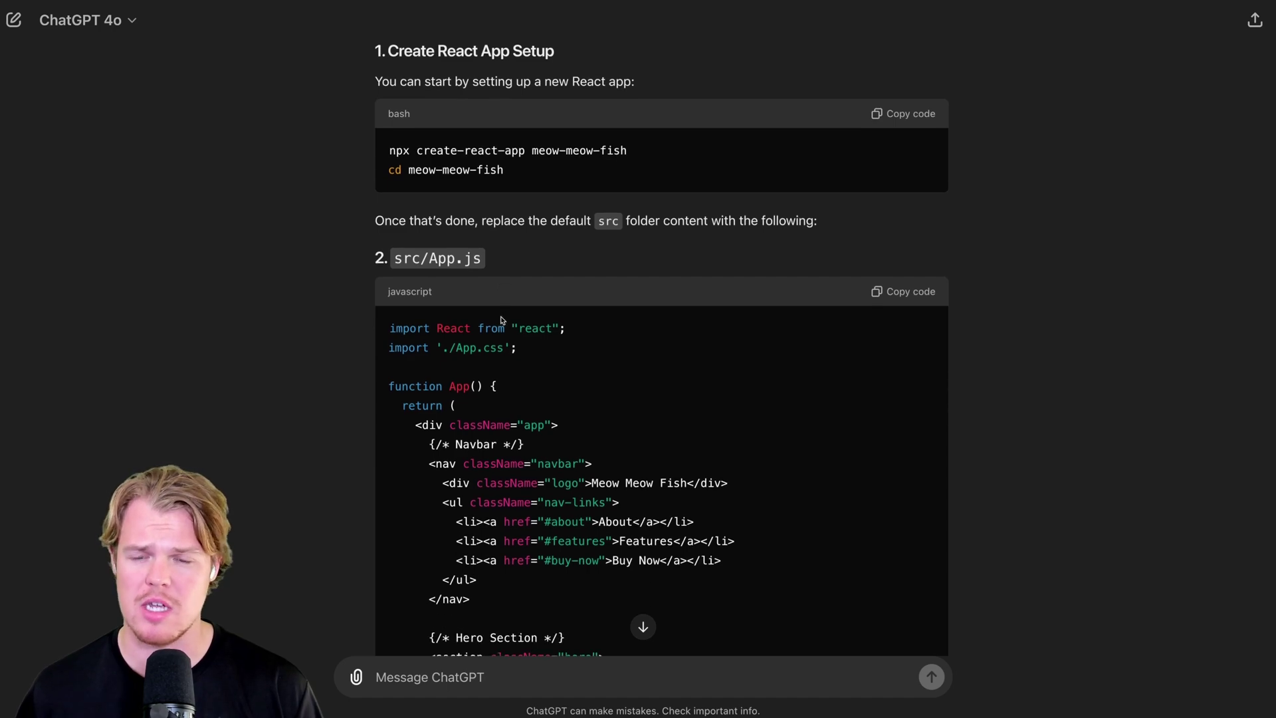
scroll(501, 321, down, 20)
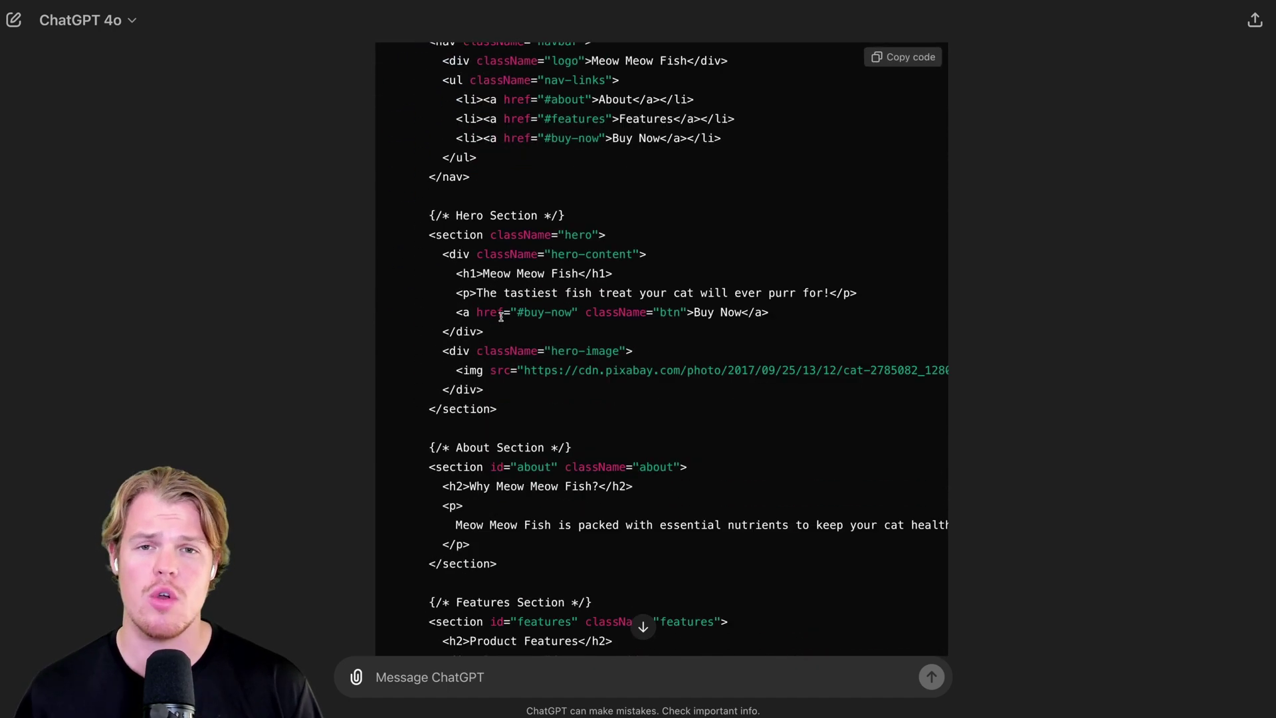
scroll(502, 319, down, 20)
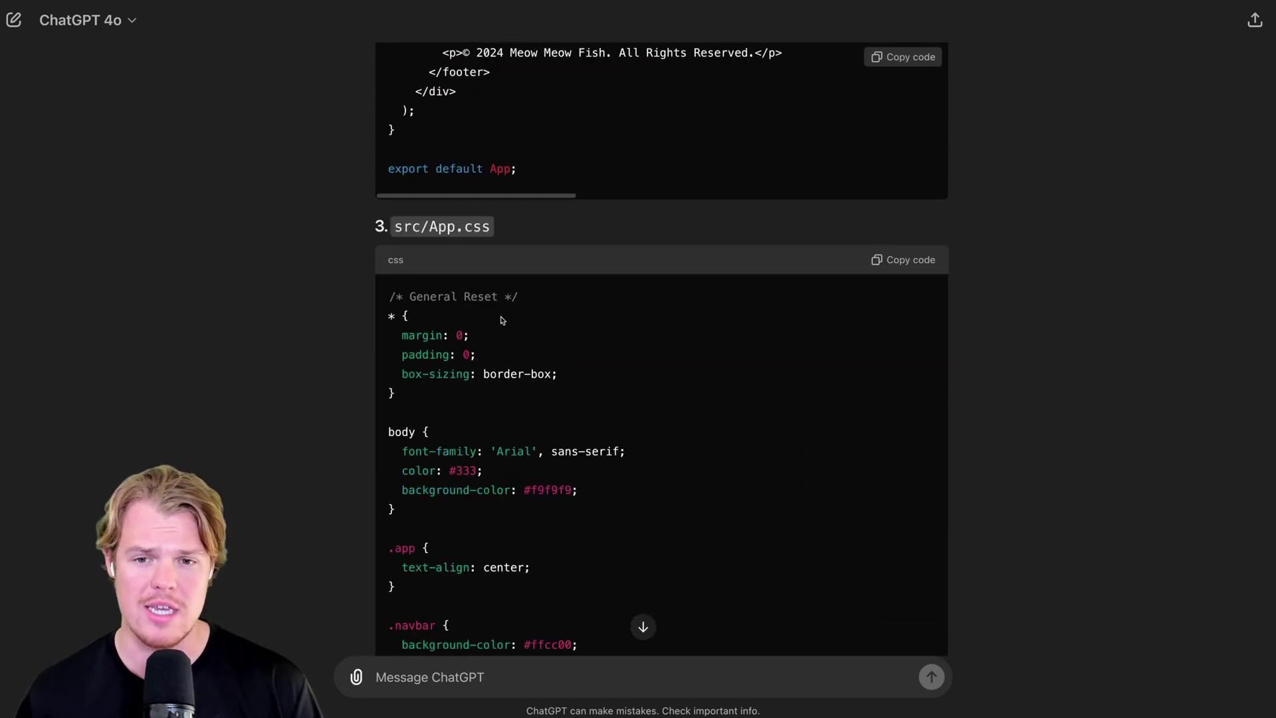
scroll(502, 321, down, 1)
scroll(502, 321, up, 20)
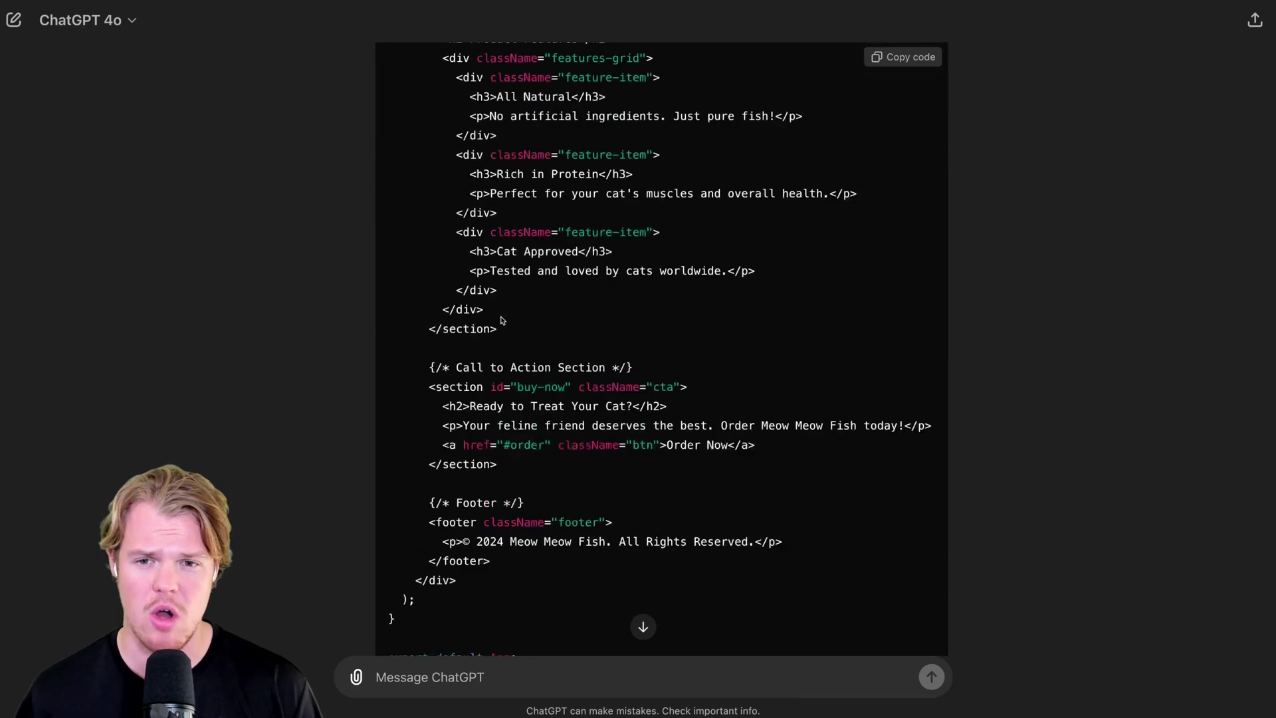
scroll(502, 321, down, 20)
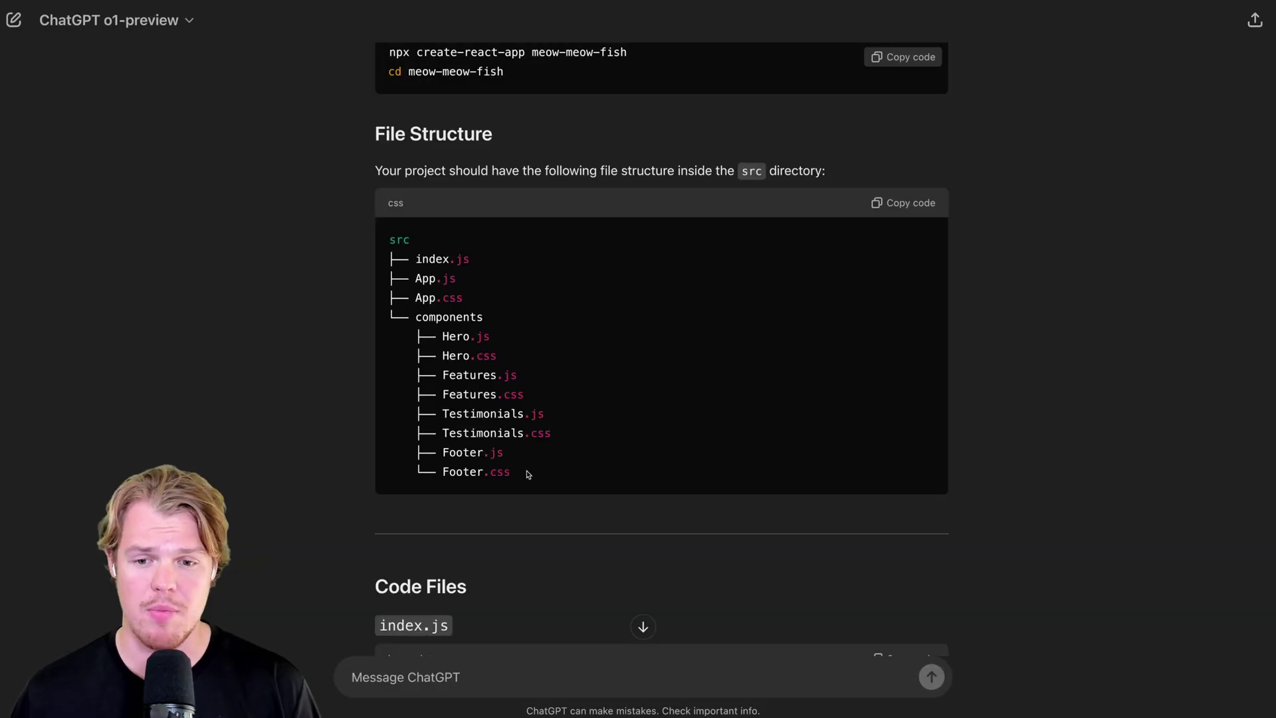
Highlight o1-preview's src file-structure listing, then read through its component code files.
drag(515, 467, 387, 257)
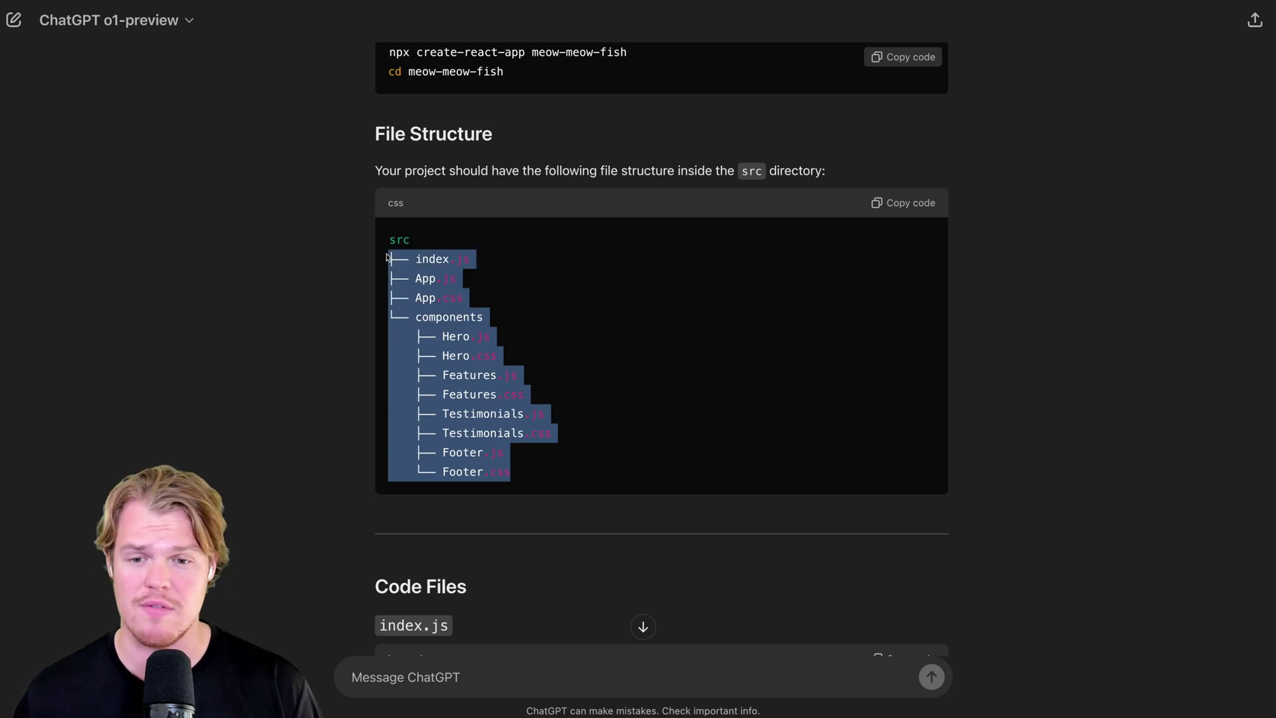
click(587, 398)
scroll(585, 397, down, 15)
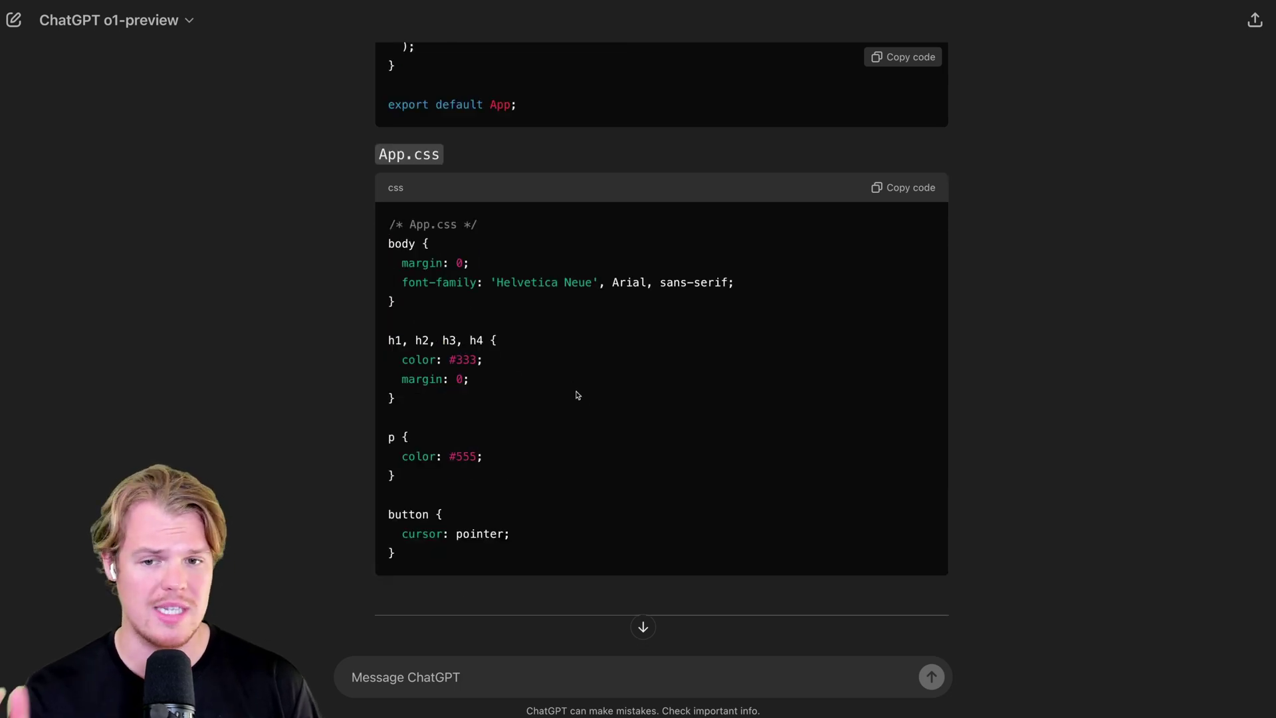
scroll(577, 395, down, 20)
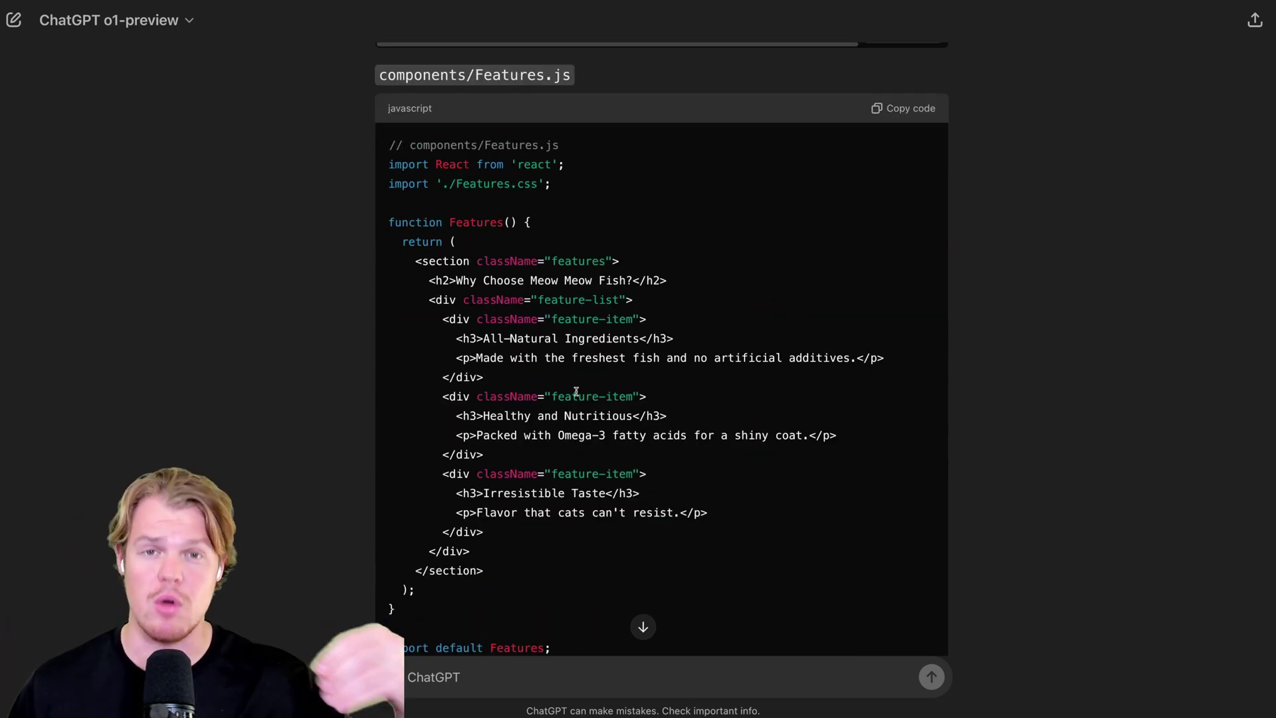
scroll(576, 391, down, 15)
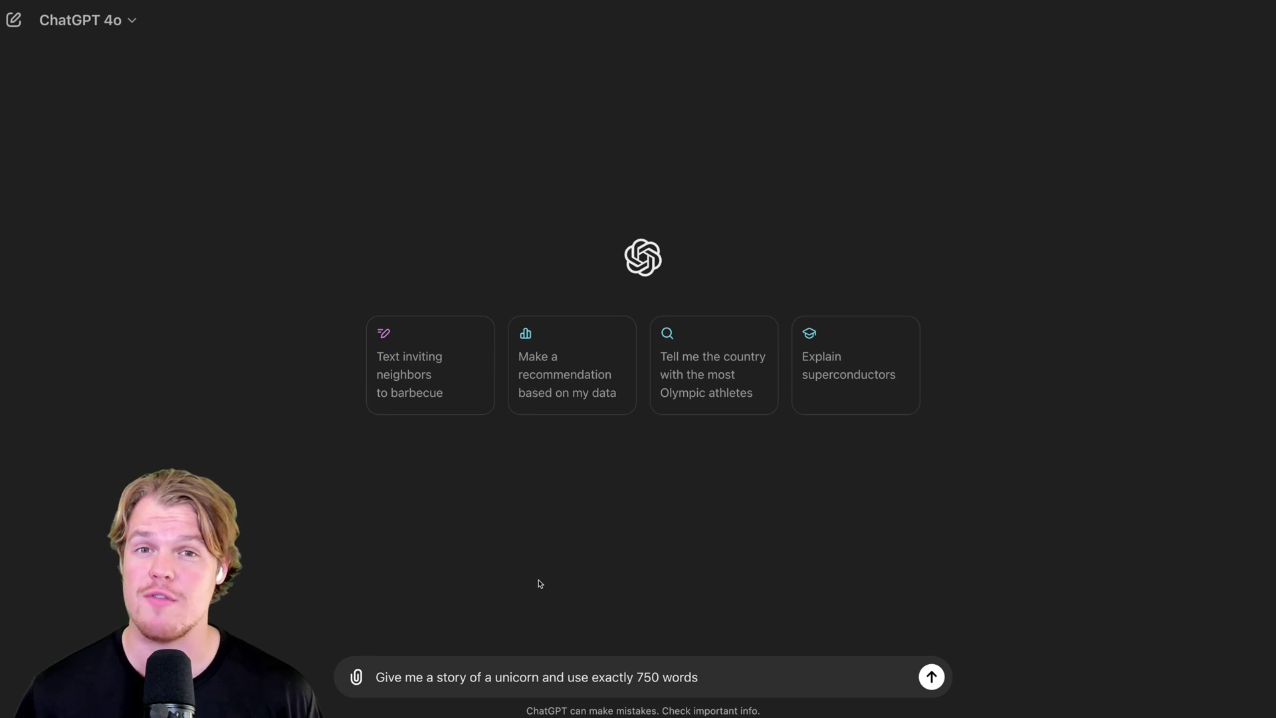
Send the 750-word unicorn story prompt to GPT-4o and copy its story for word counting.
key(Return)
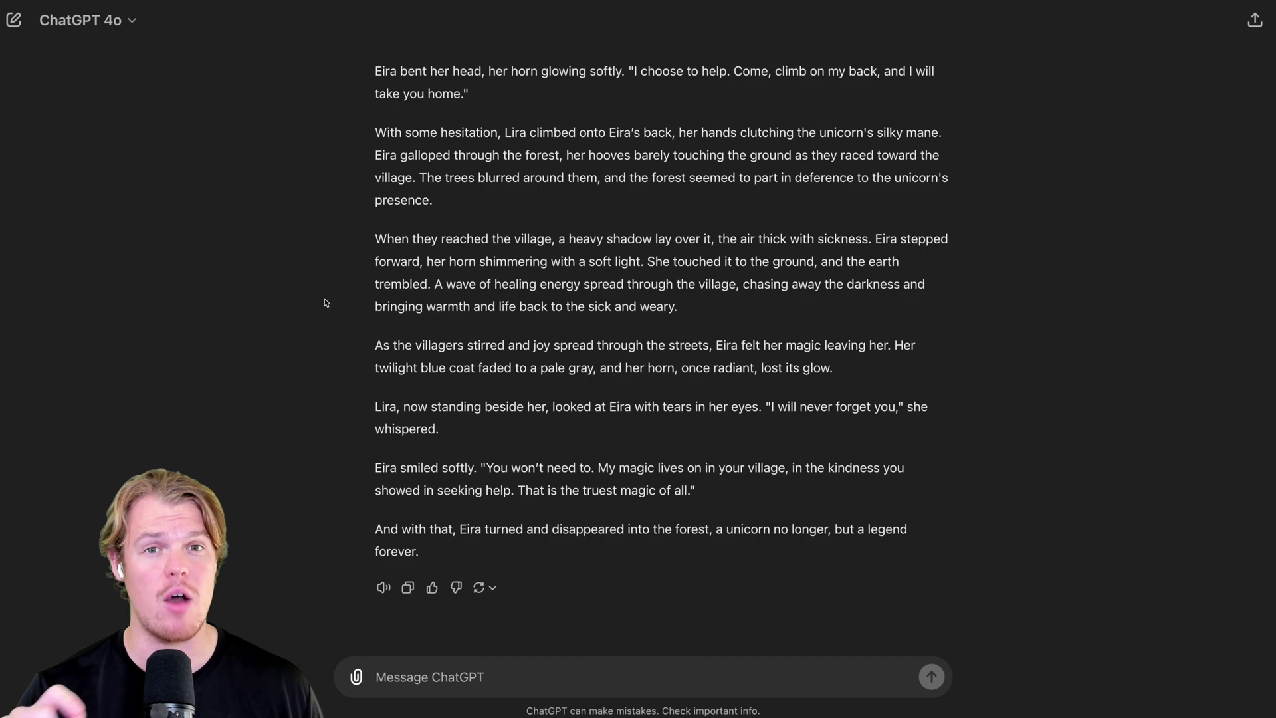
click(407, 588)
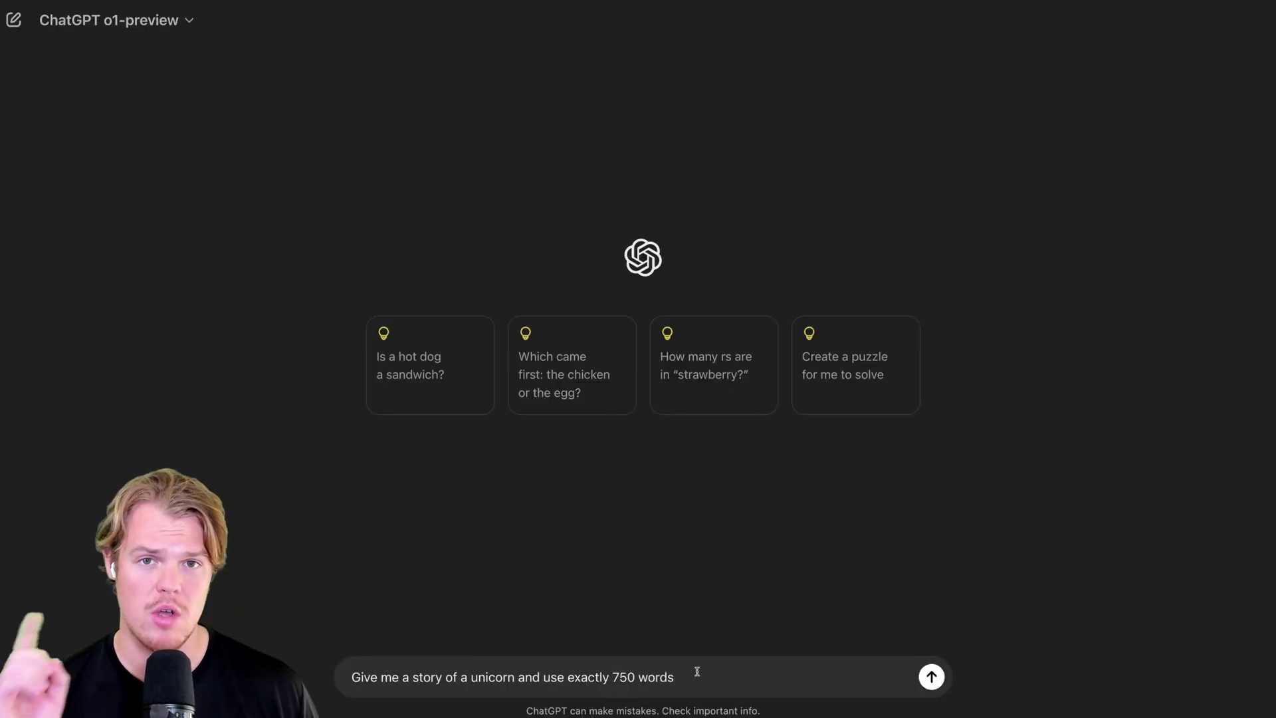
Send the unicorn prompt to o1-preview, copy its Lumina story, and return to the top.
click(937, 684)
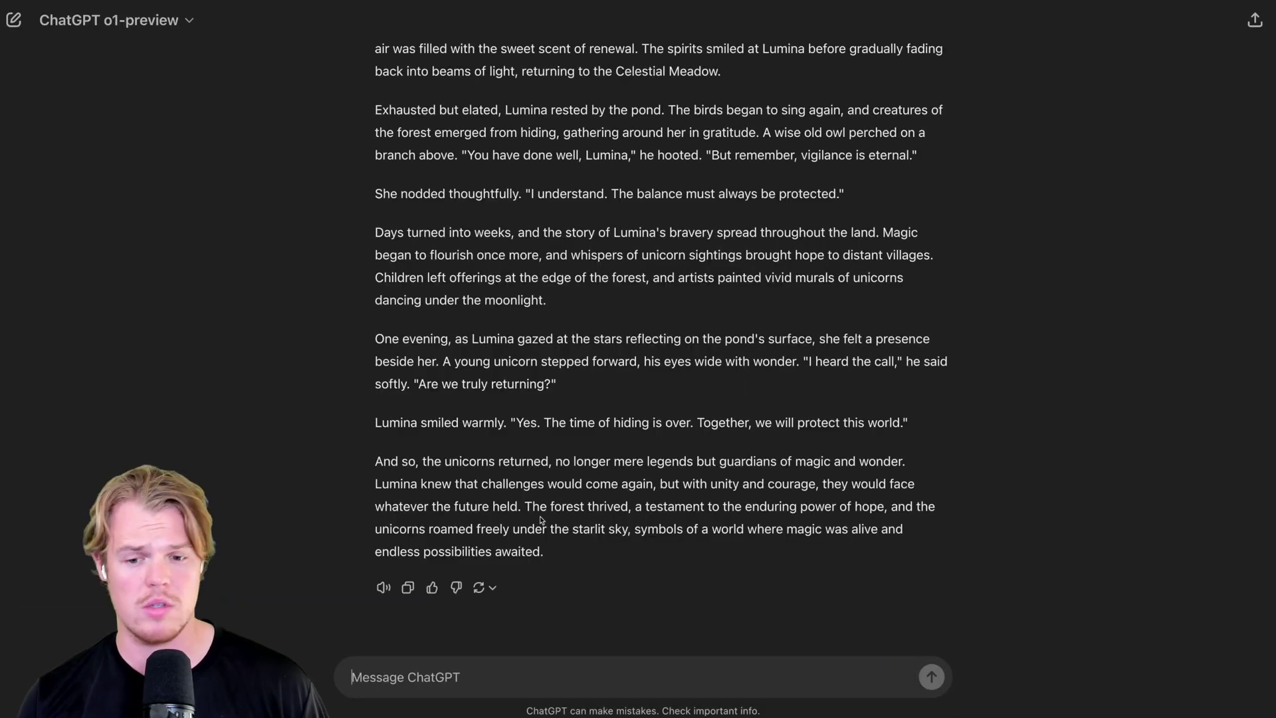
click(408, 587)
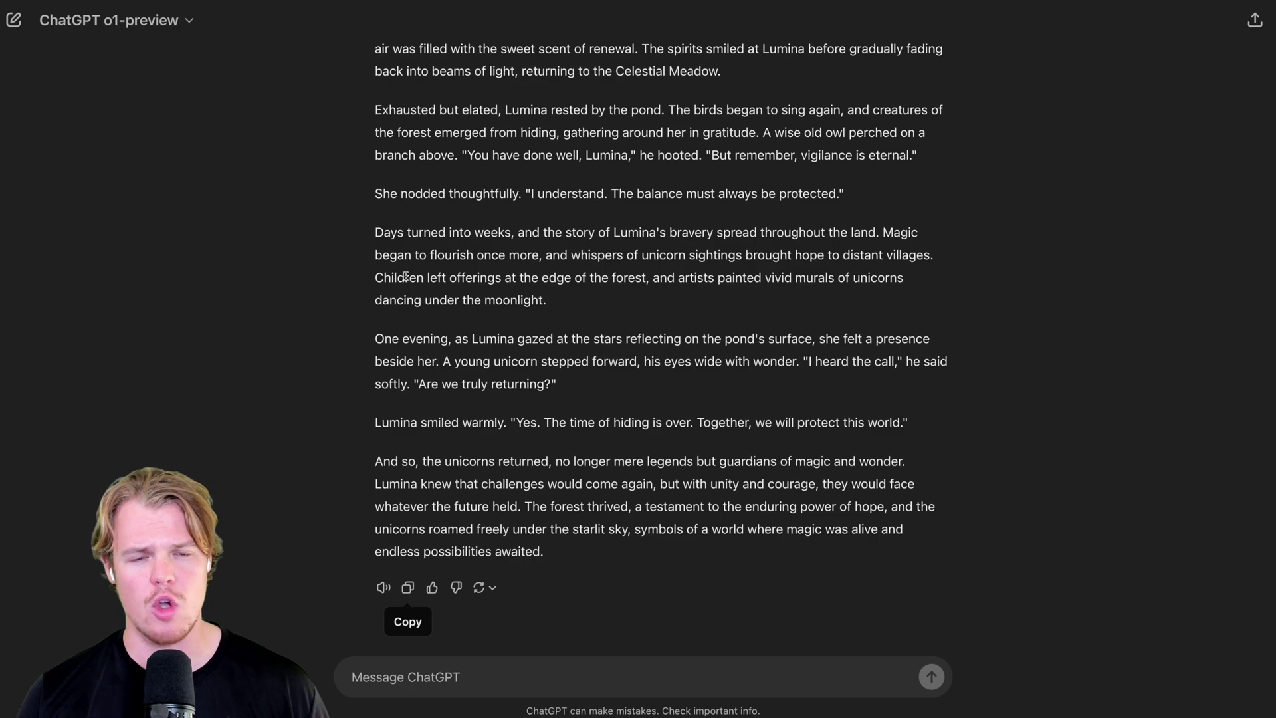
scroll(392, 290, up, 15)
scroll(406, 281, up, 10)
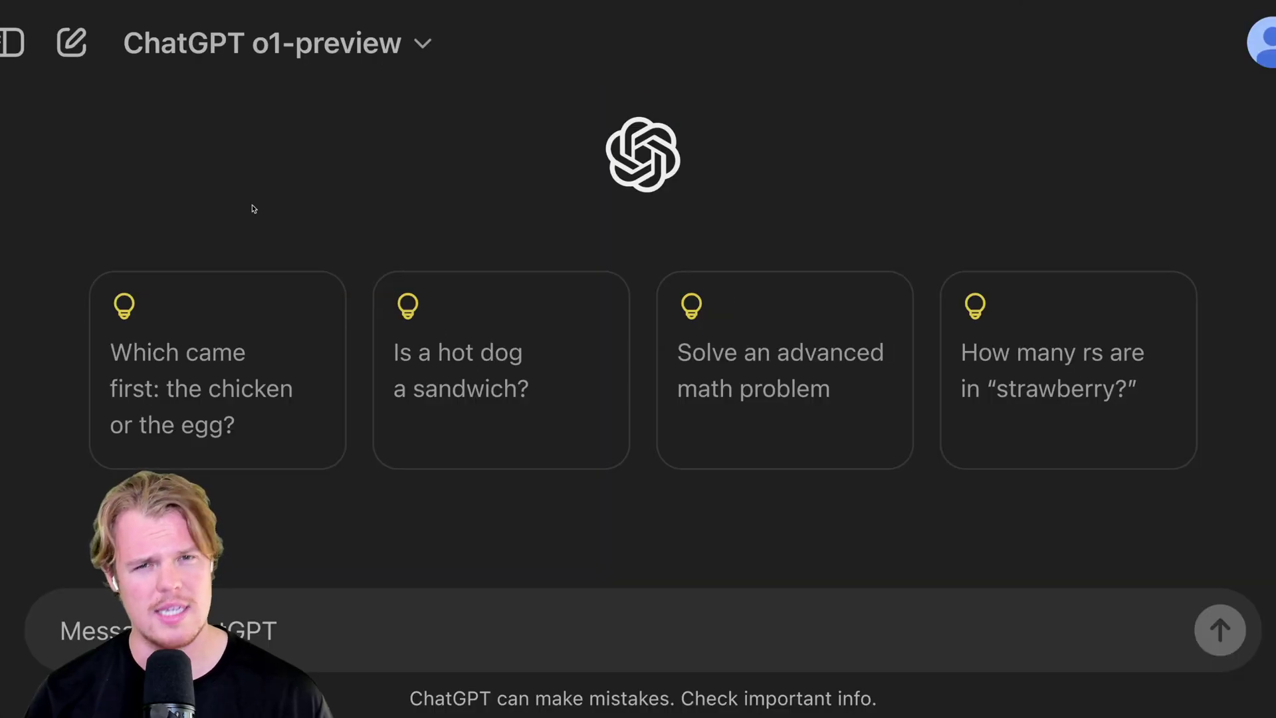
Choose GPT-4o from the header model dropdown for the empty new chat.
click(397, 60)
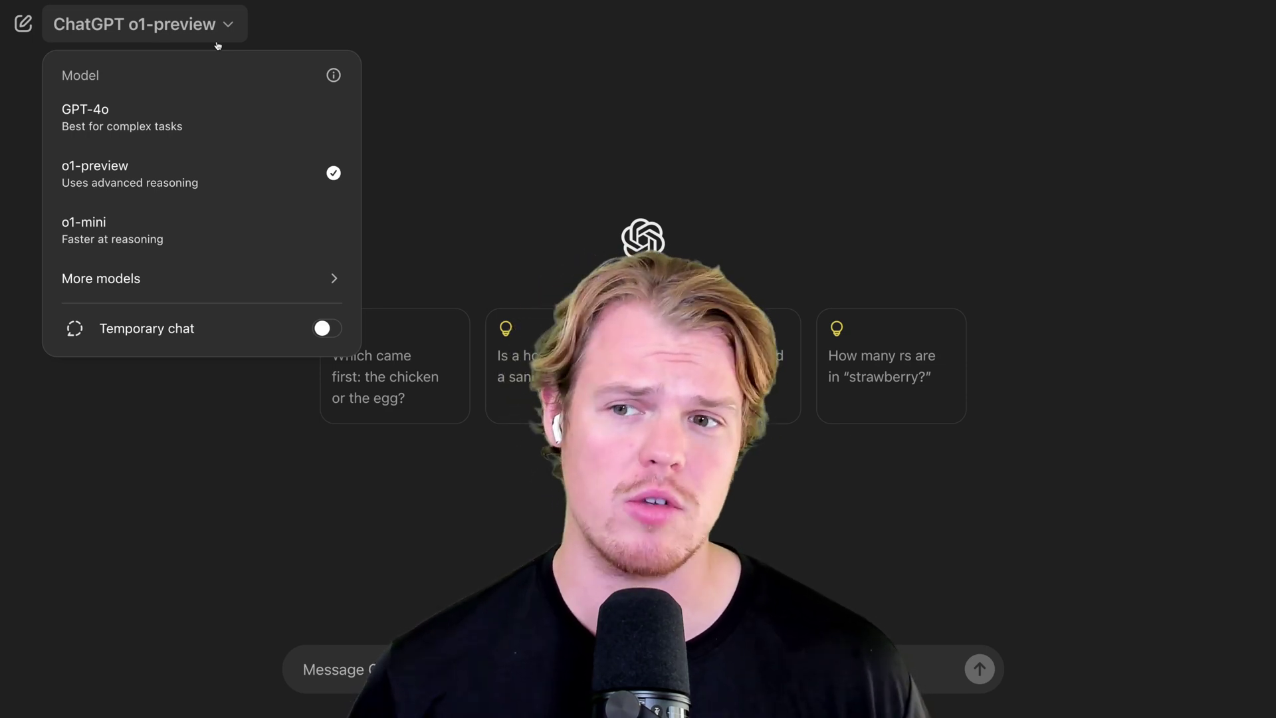
click(194, 123)
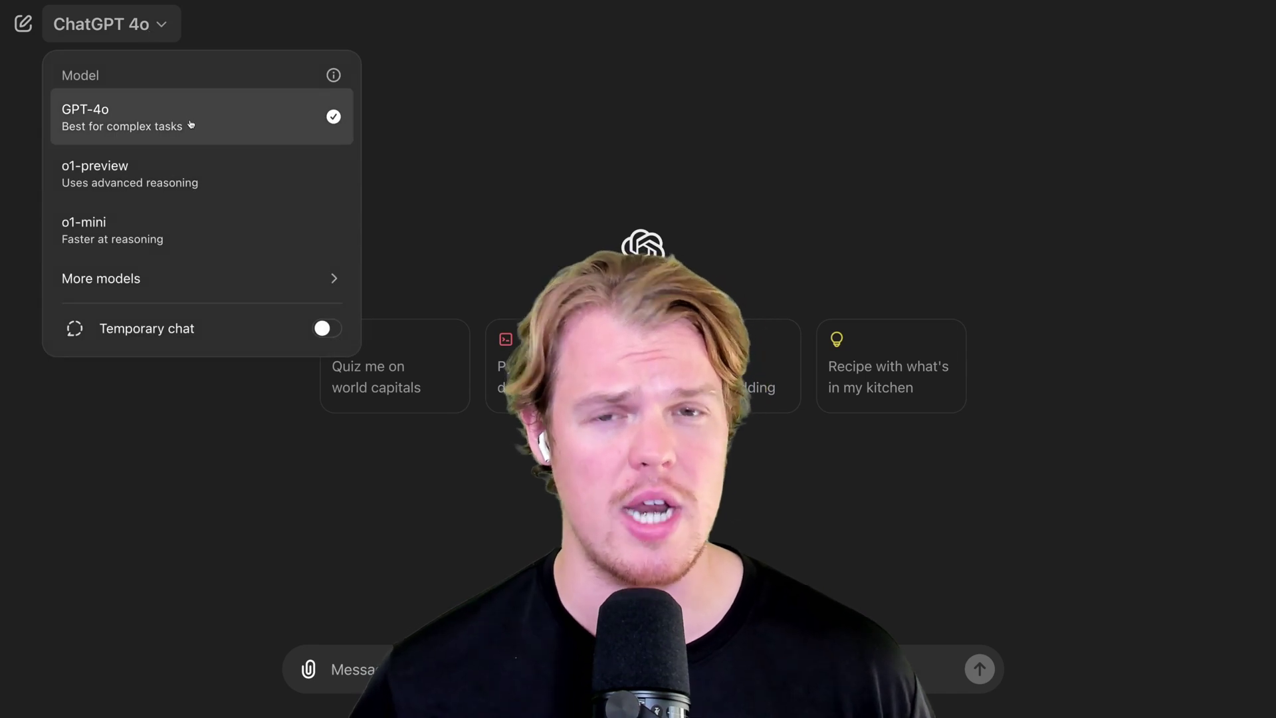